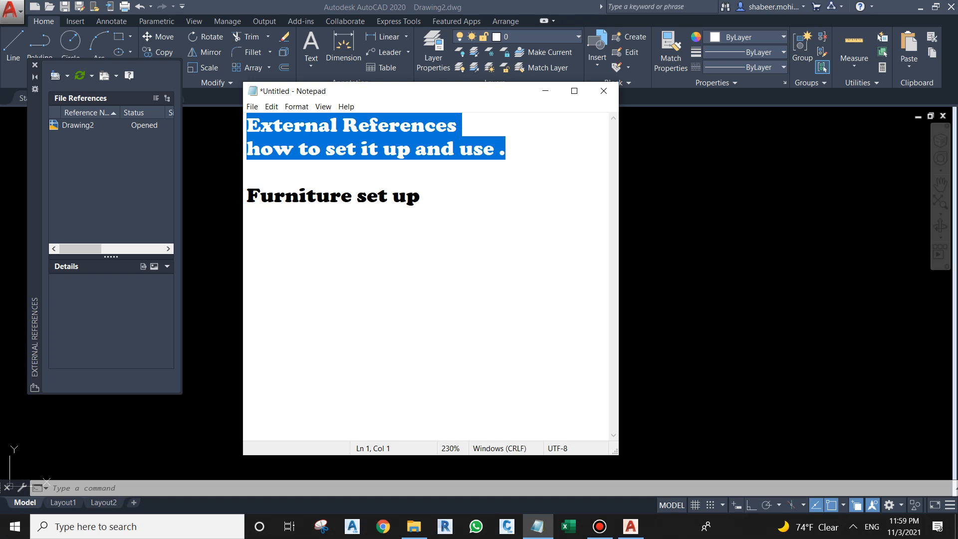
Highlight the "Furniture set up" line in the Notepad notes.
{"action": "key", "text": "ctrl+End"}
{"action": "key", "text": "shift+Left"}
{"action": "key", "text": "shift+Left"}
{"action": "key", "text": "shift+Left"}
{"action": "key", "text": "shift+Left"}
{"action": "key", "text": "shift+Left"}
{"action": "key", "text": "shift+Left"}
{"action": "key", "text": "shift+Left"}
{"action": "key", "text": "shift+Left"}
{"action": "key", "text": "shift+Left"}
{"action": "key", "text": "shift+Left"}
{"action": "key", "text": "shift+Left"}
{"action": "key", "text": "shift+Left"}
{"action": "key", "text": "shift+Left"}
{"action": "key", "text": "shift+Left"}
{"action": "key", "text": "shift+Left"}
{"action": "key", "text": "shift+Left"}
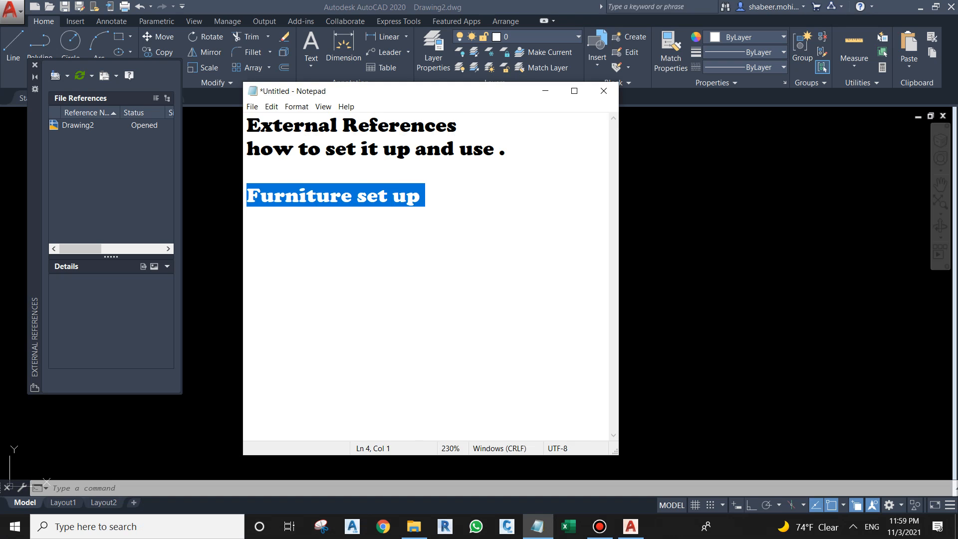
Switch to AutoCAD and close the Drawing2 file.
{"action": "left_click", "coordinate": [652, 264]}
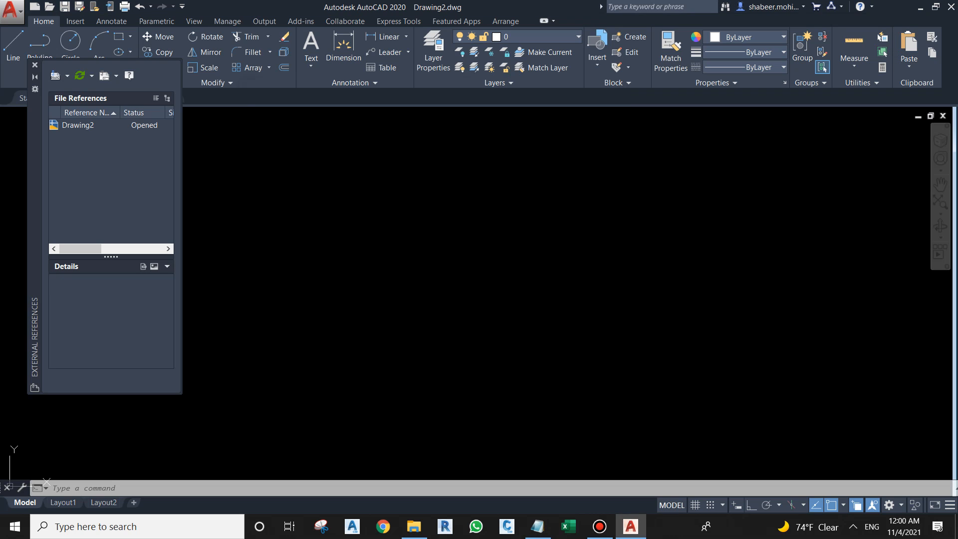
{"action": "left_click", "coordinate": [943, 115]}
{"action": "left_click", "coordinate": [482, 291]}
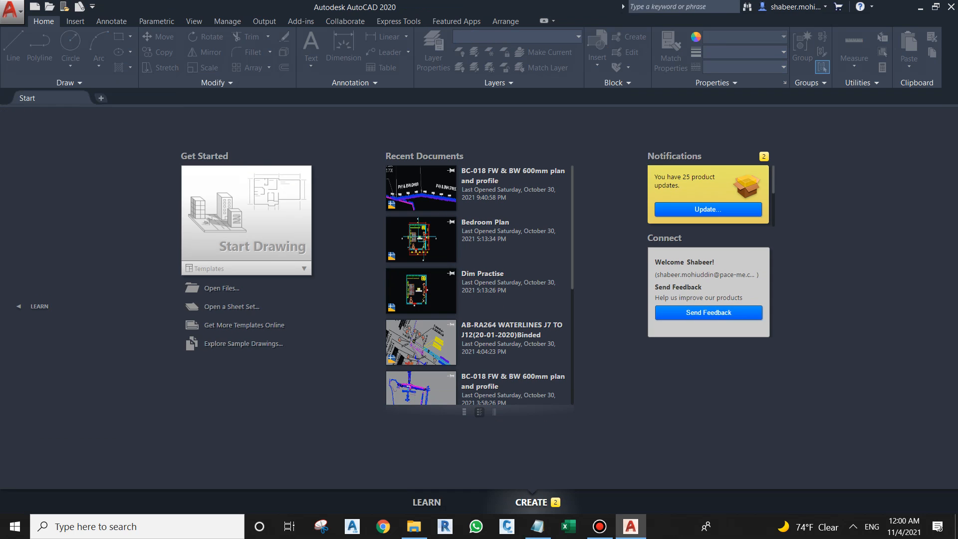
Create a new drawing from a template in the AutoCAD Template folder and turn off the grid.
{"action": "left_click", "coordinate": [12, 12]}
{"action": "left_click", "coordinate": [40, 76]}
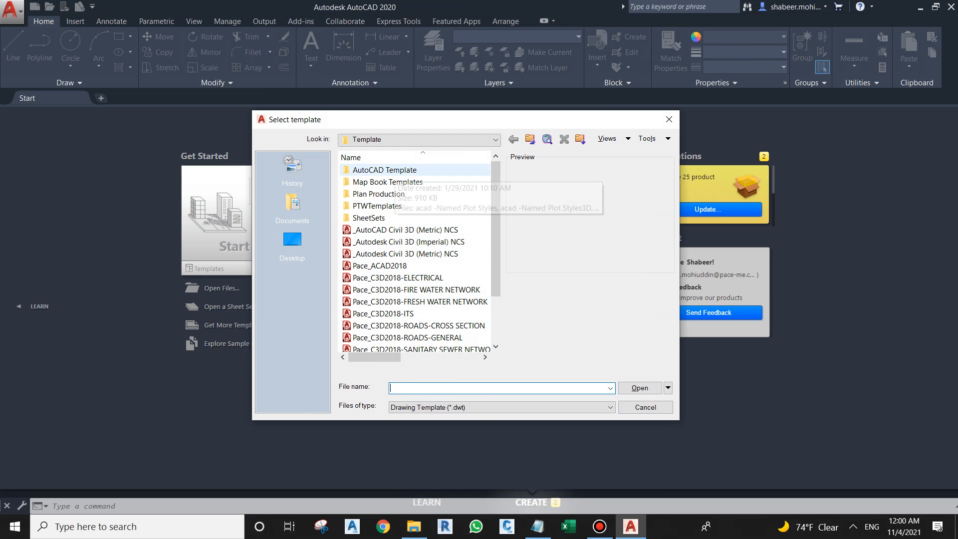
{"action": "double_click", "coordinate": [384, 169]}
{"action": "double_click", "coordinate": [367, 241]}
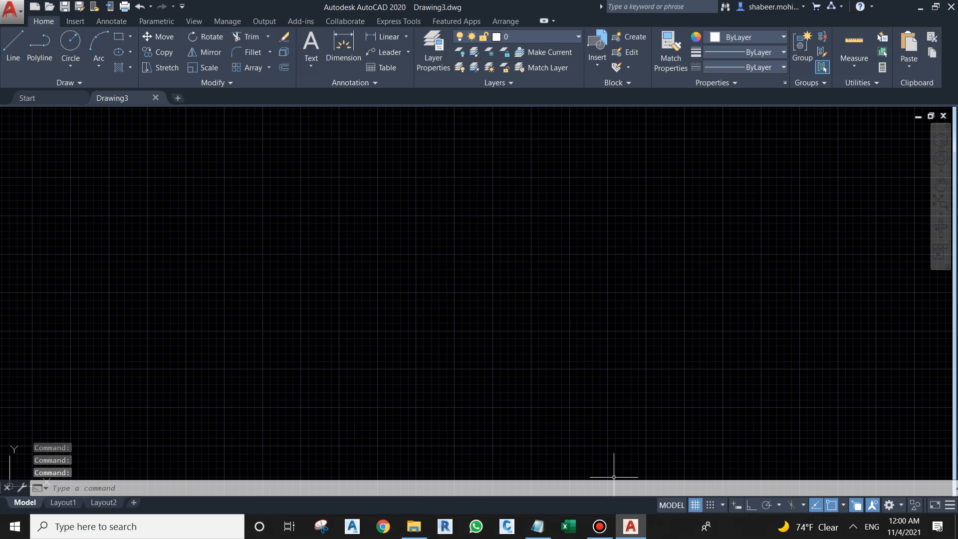
{"action": "key", "text": "F7"}
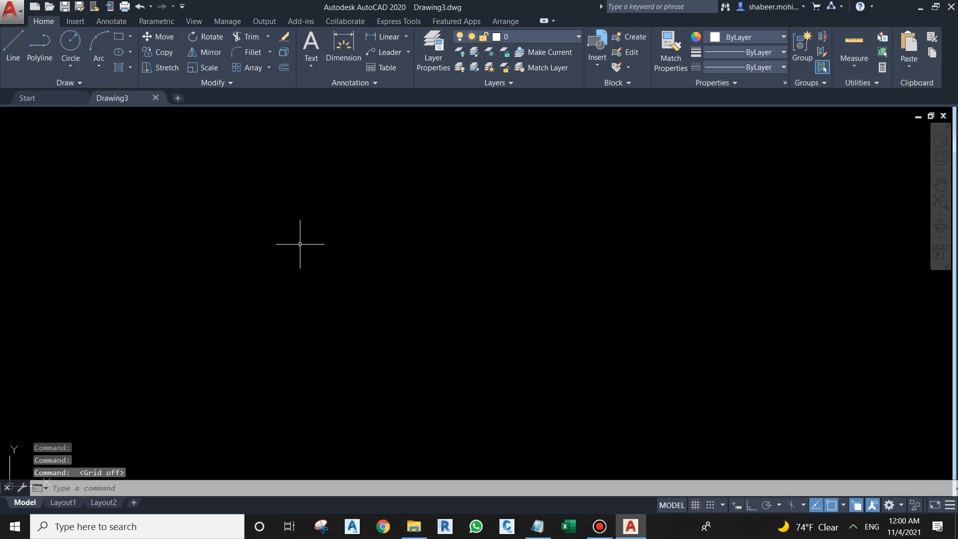
Check the length type, precision and insertion scale in the drawing units settings, leaving them as they are.
{"action": "type", "text": "UN"}
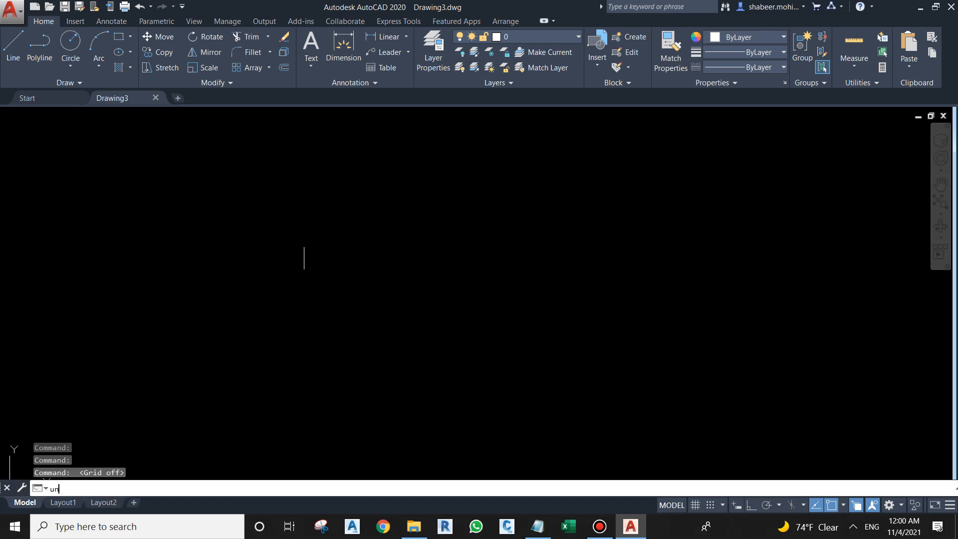
{"action": "key", "text": "Return"}
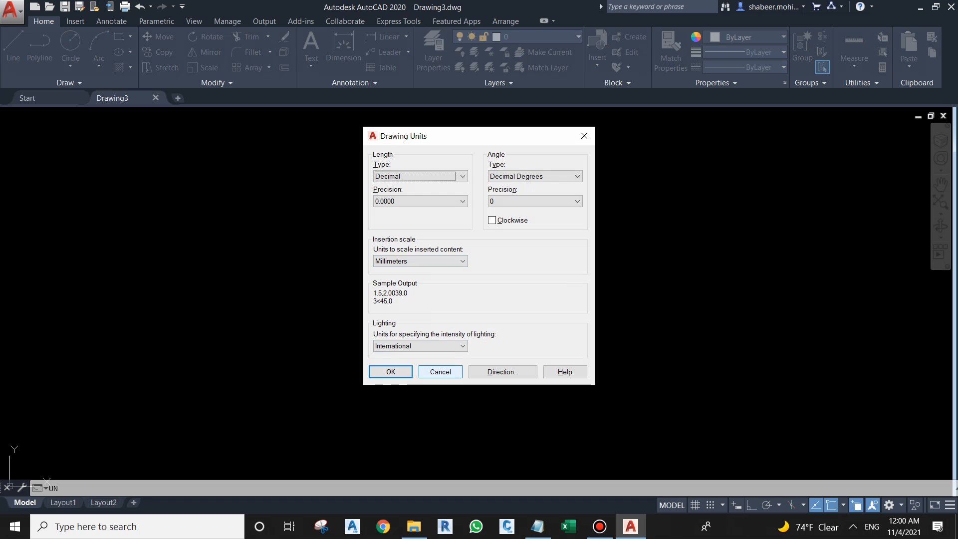
{"action": "left_click", "coordinate": [440, 372]}
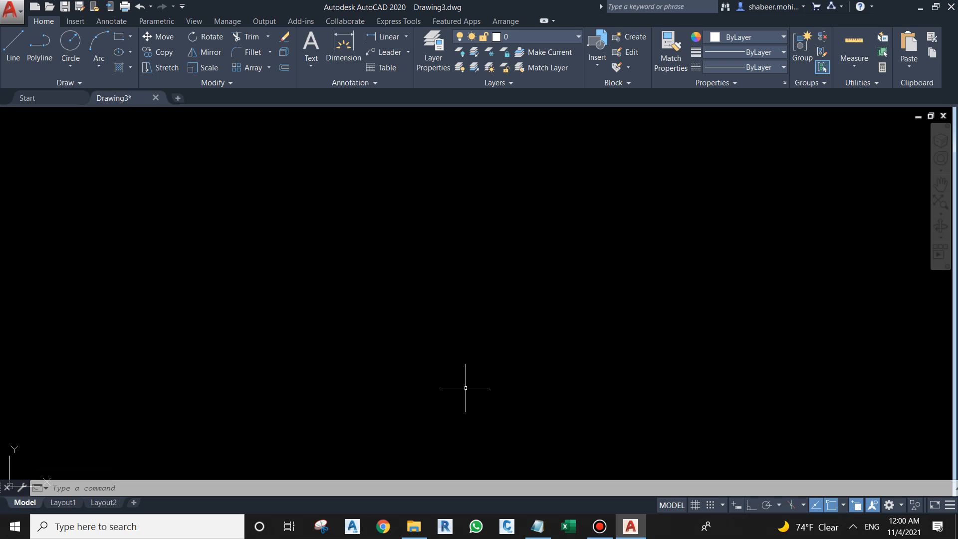
Open the External References palette with the XREF command and move it lower, clear of the ribbon.
{"action": "type", "text": "XR"}
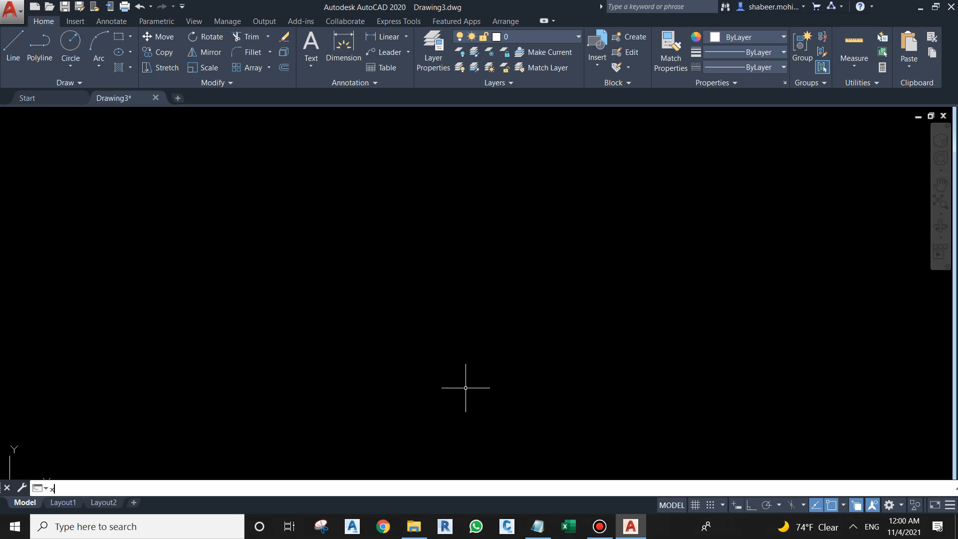
{"action": "key", "text": "Return"}
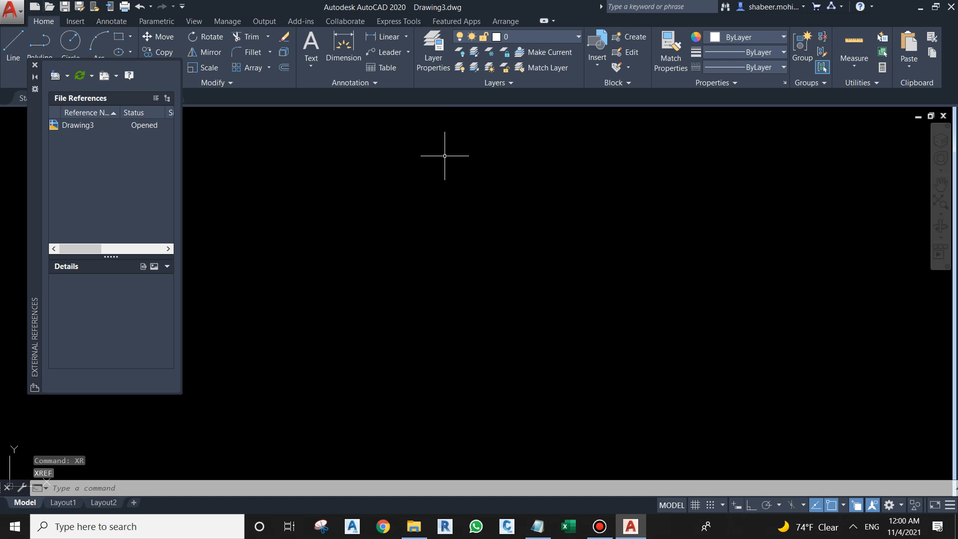
{"action": "left_click", "coordinate": [35, 65]}
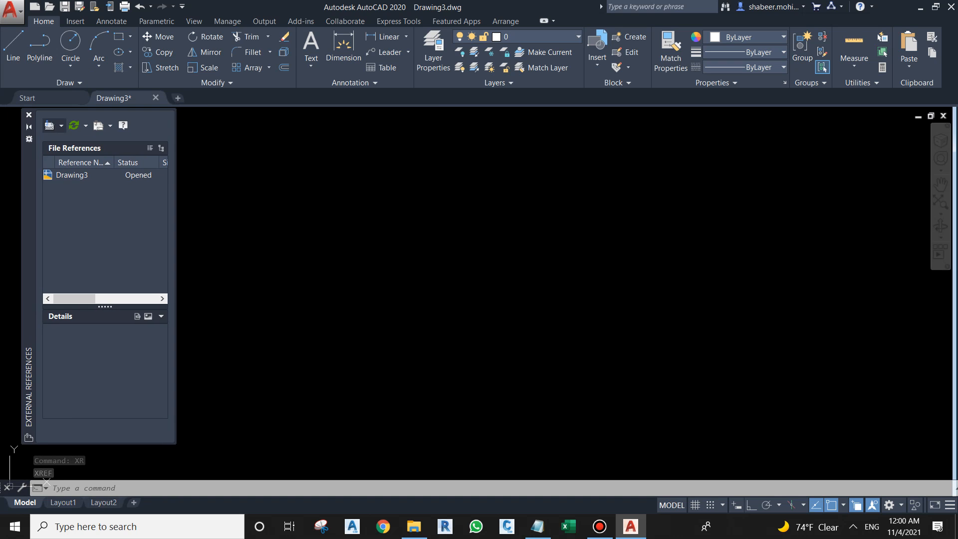
Choose A-Floor Plan from Interior Design/Autocad/00-OFFICE PROJECT/00-PLANS on the Desktop as the DWG reference to attach.
{"action": "left_click", "coordinate": [49, 125]}
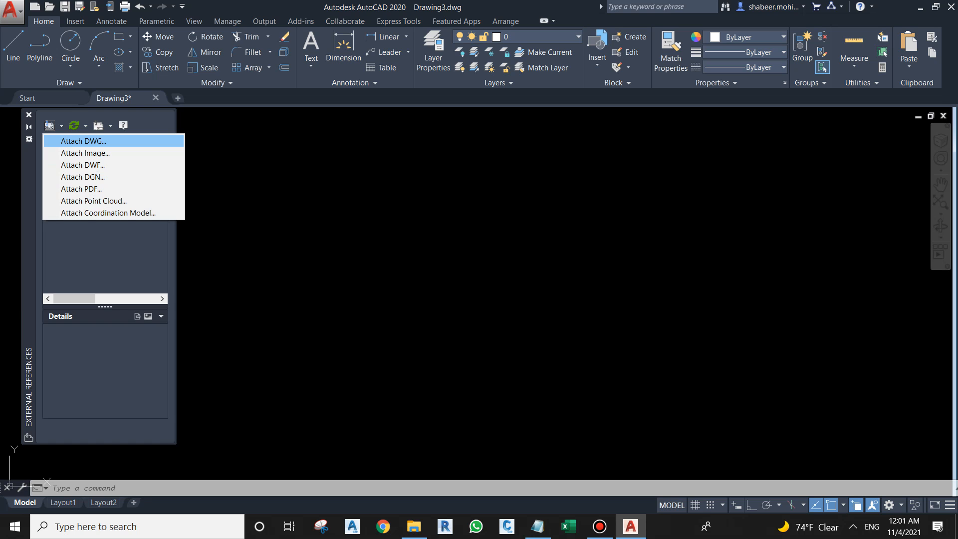
{"action": "left_click", "coordinate": [83, 140]}
{"action": "left_click", "coordinate": [306, 229]}
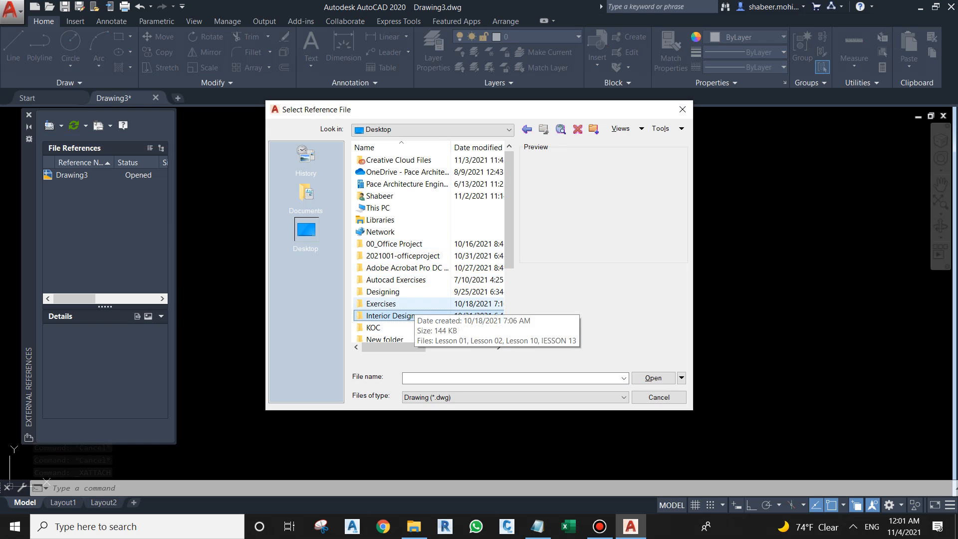
{"action": "double_click", "coordinate": [400, 316]}
{"action": "double_click", "coordinate": [381, 160]}
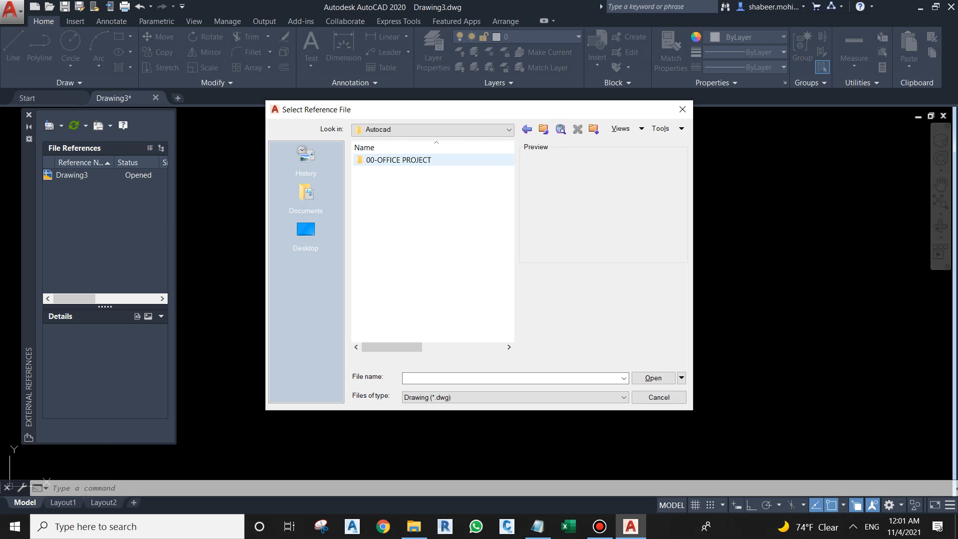
{"action": "double_click", "coordinate": [390, 159]}
{"action": "key", "text": "Return"}
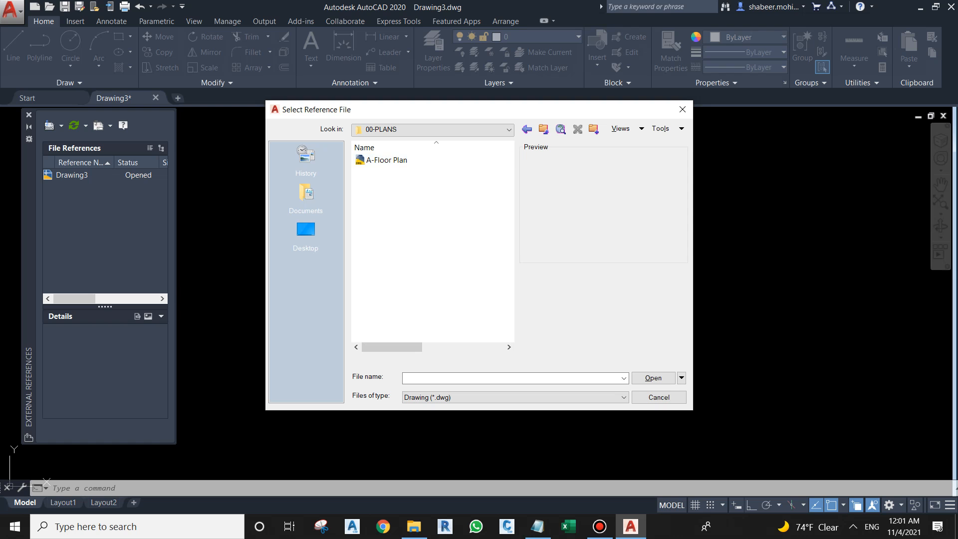
{"action": "left_click", "coordinate": [387, 160]}
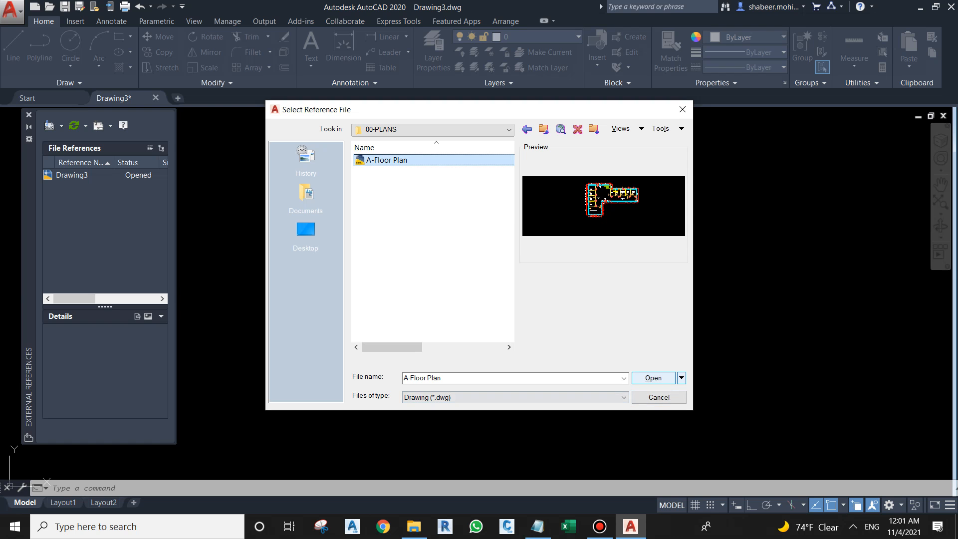
{"action": "key", "text": "Return"}
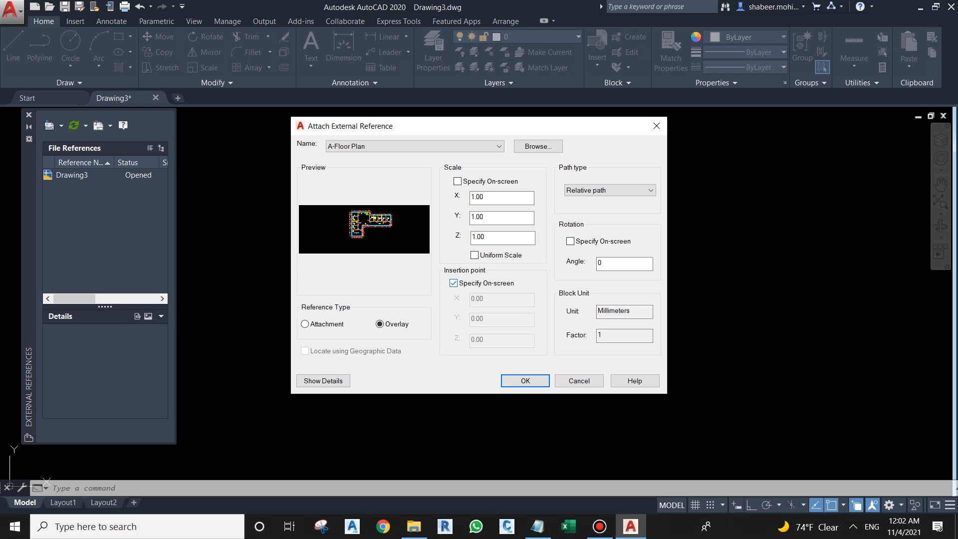
Attach the floor plan as an overlay with its insertion point fixed at 0,0,0 instead of specified on-screen.
{"action": "left_click", "coordinate": [454, 283]}
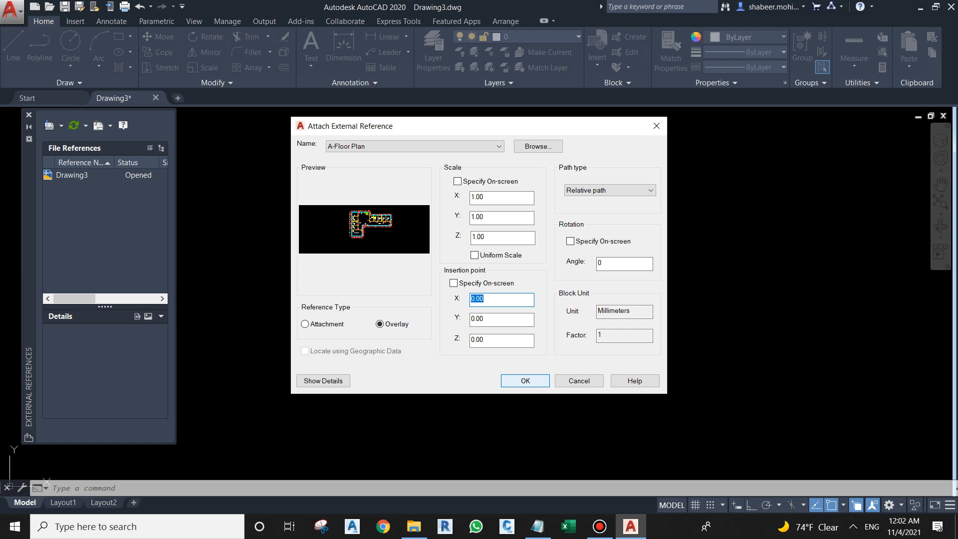
{"action": "left_click", "coordinate": [525, 380]}
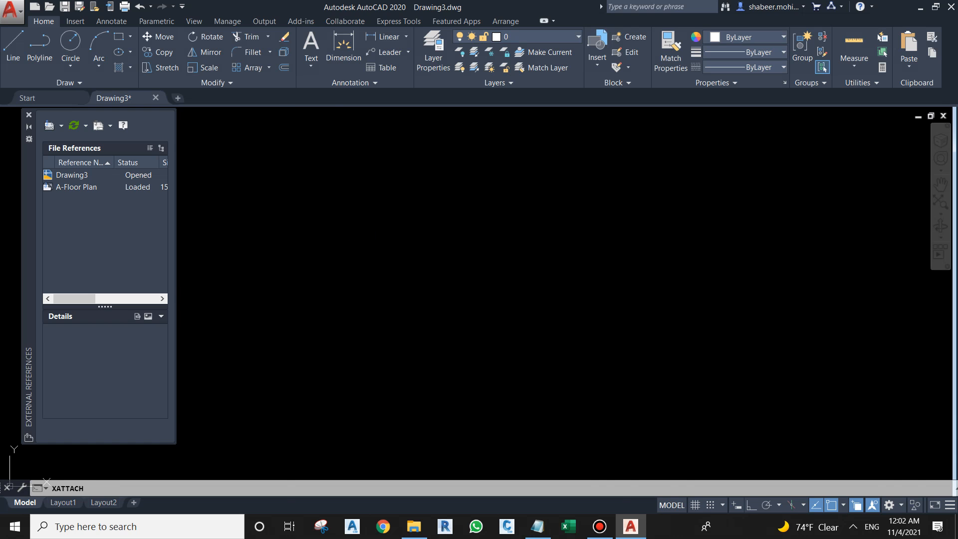
{"action": "scroll", "coordinate": [478, 299], "scroll_direction": "down", "scroll_amount": 6}
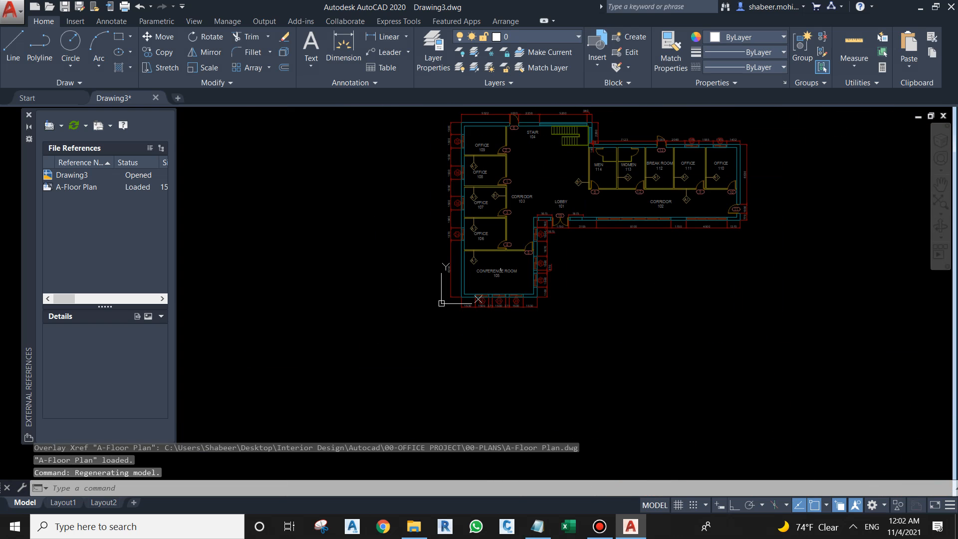
{"action": "middle_click_drag", "start_coordinate": [561, 228], "coordinate": [483, 280]}
{"action": "scroll", "coordinate": [527, 300], "scroll_direction": "up", "scroll_amount": 2}
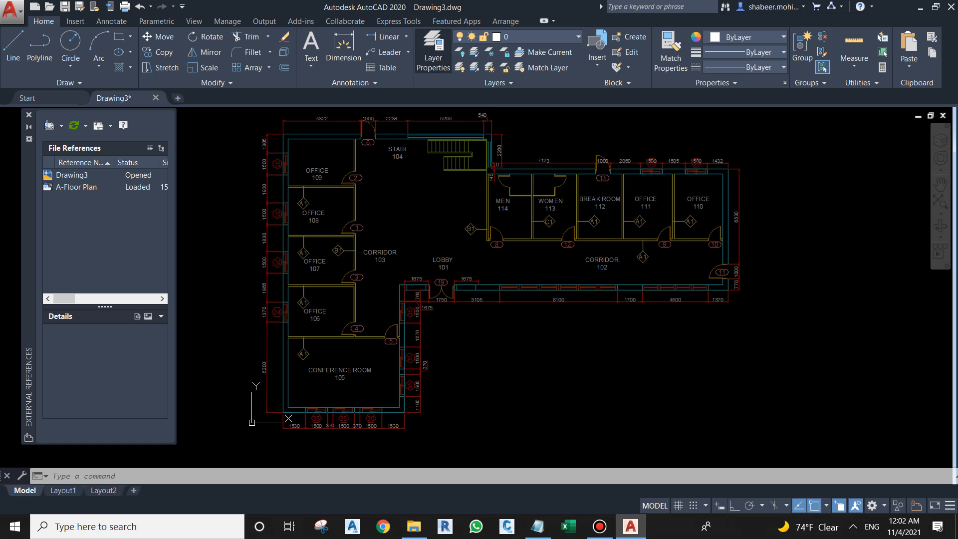
Review the layers brought in by the attached floor plan in the Layer Properties Manager.
{"action": "left_click", "coordinate": [433, 50]}
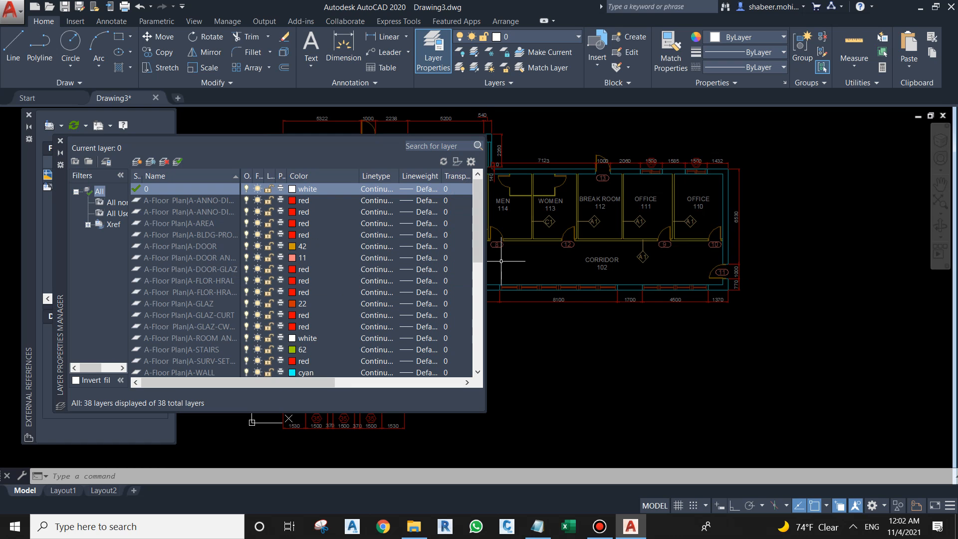
{"action": "scroll", "coordinate": [305, 279], "scroll_direction": "down", "scroll_amount": 7}
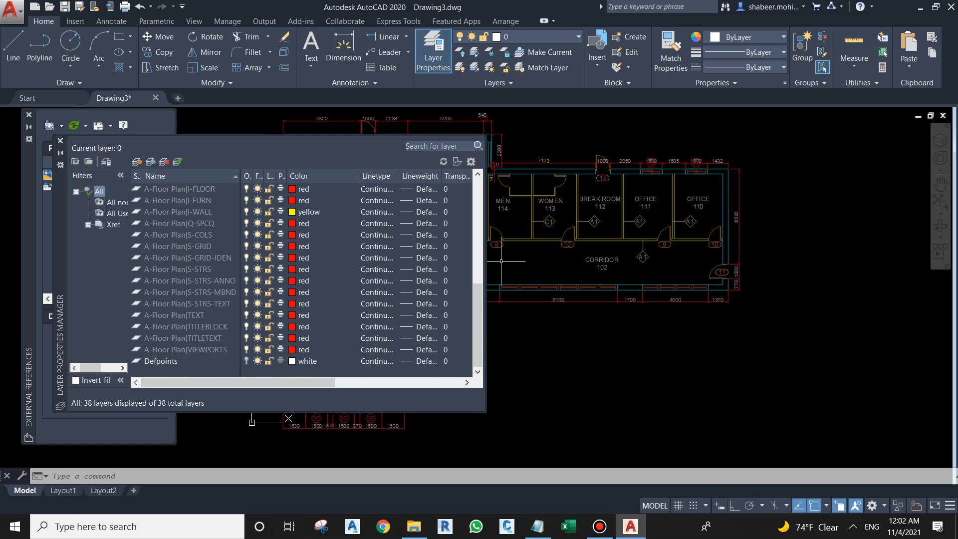
{"action": "scroll", "coordinate": [305, 280], "scroll_direction": "up", "scroll_amount": 7}
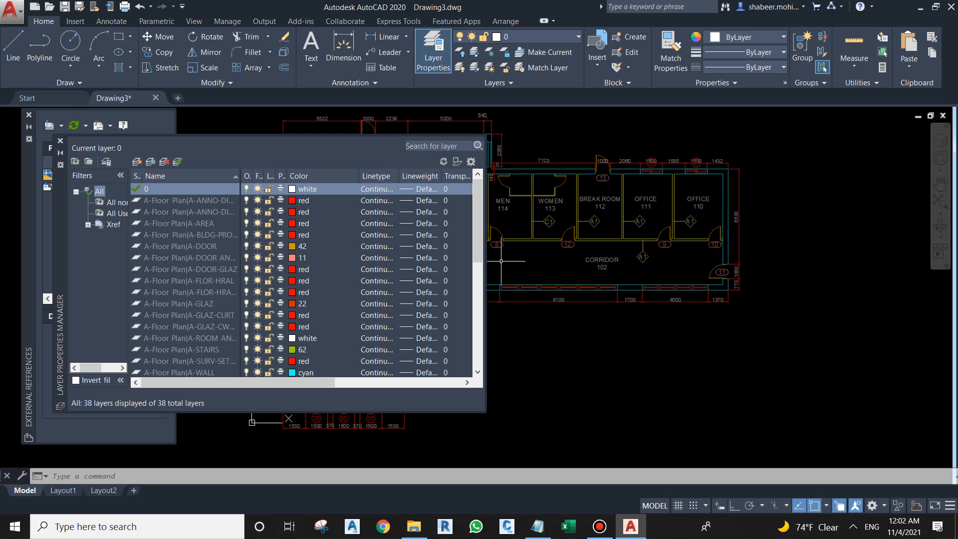
{"action": "left_click", "coordinate": [60, 140]}
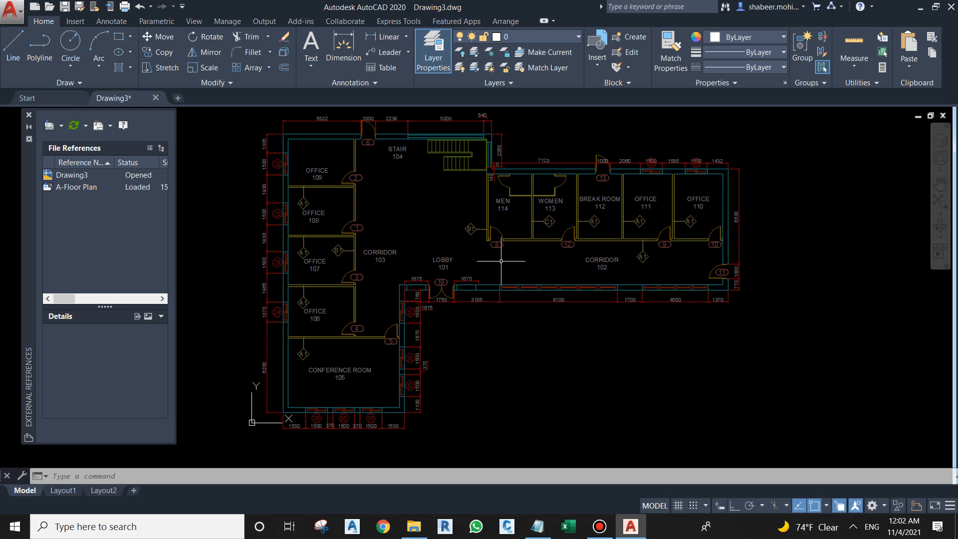
Set the Xref display fade control to 5 in the display options.
{"action": "type", "text": "un"}
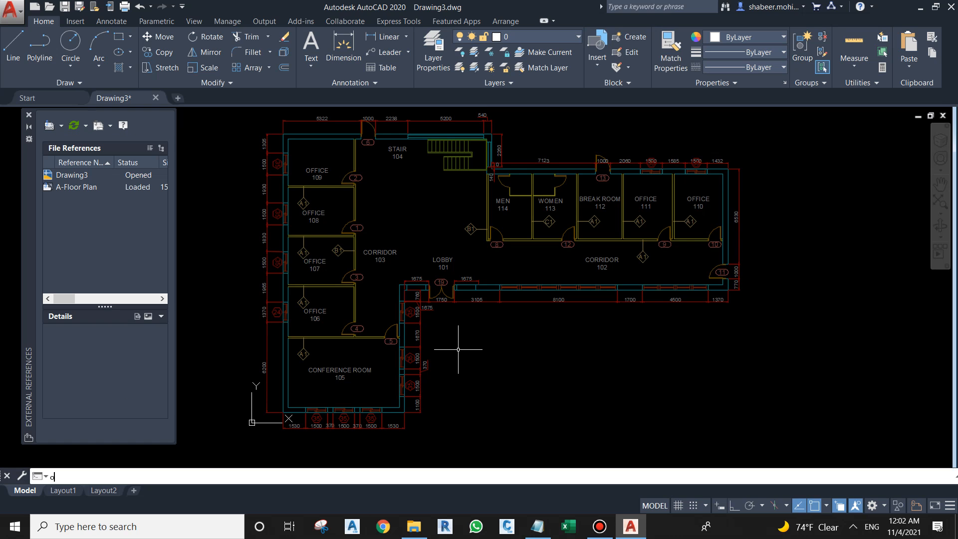
{"action": "key", "text": "Return"}
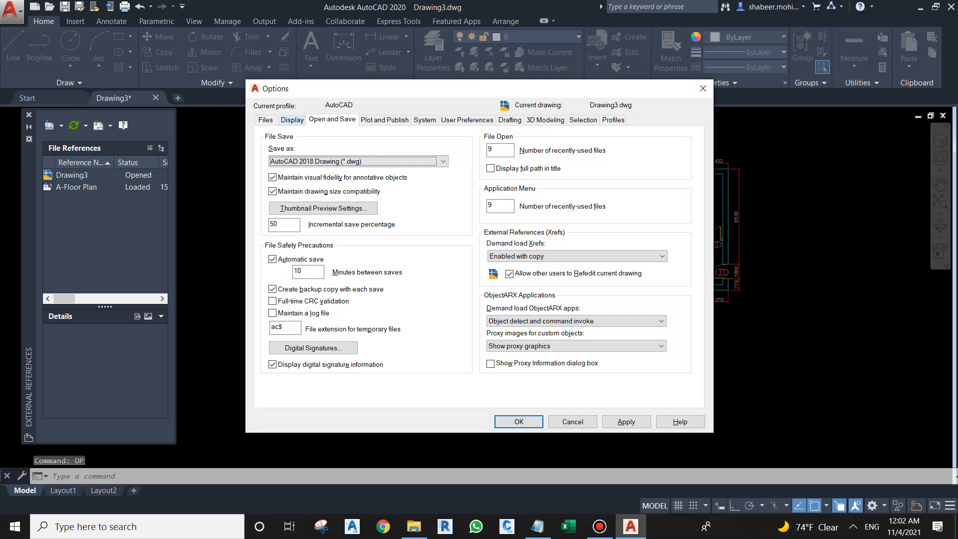
{"action": "left_click", "coordinate": [292, 120]}
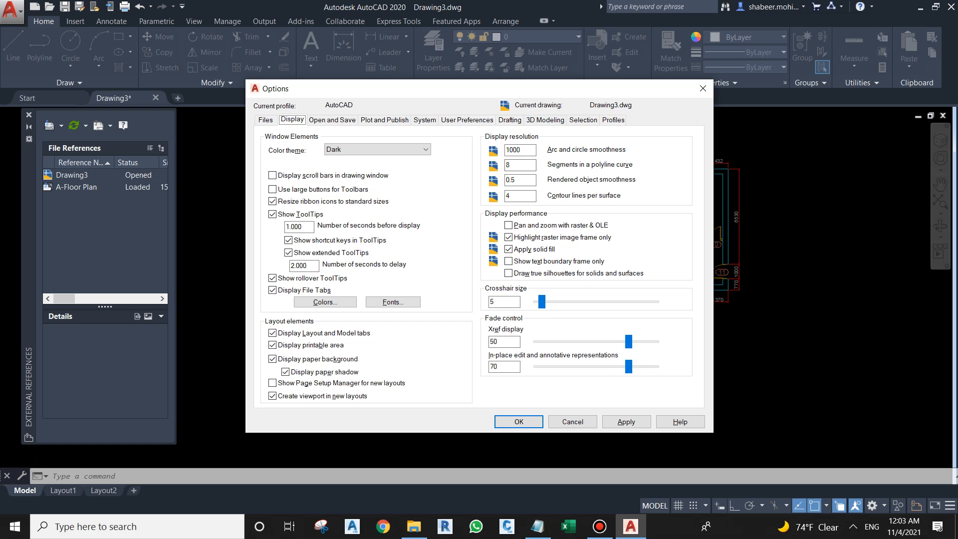
{"action": "left_click_drag", "start_coordinate": [515, 89], "coordinate": [293, 65]}
{"action": "double_click", "coordinate": [275, 318]}
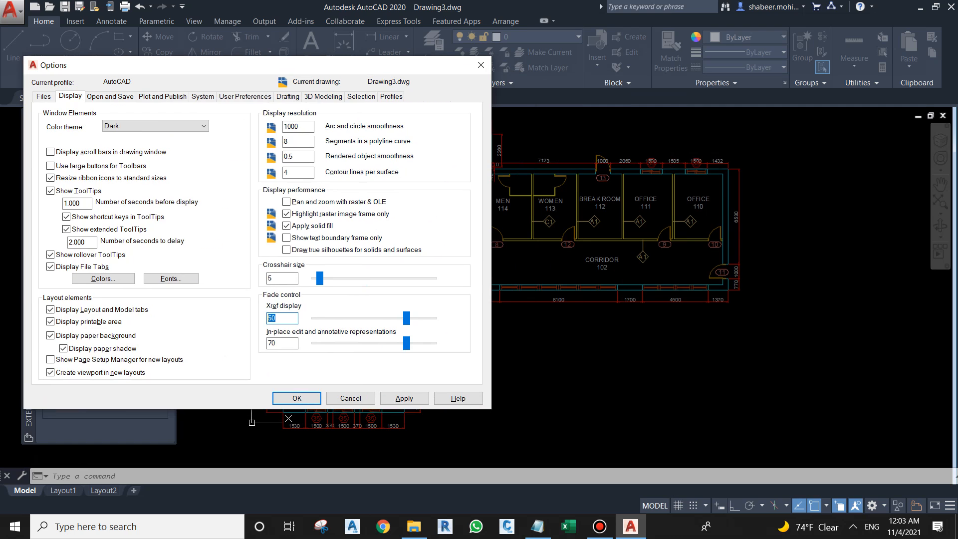
{"action": "type", "text": "5"}
{"action": "left_click", "coordinate": [307, 399]}
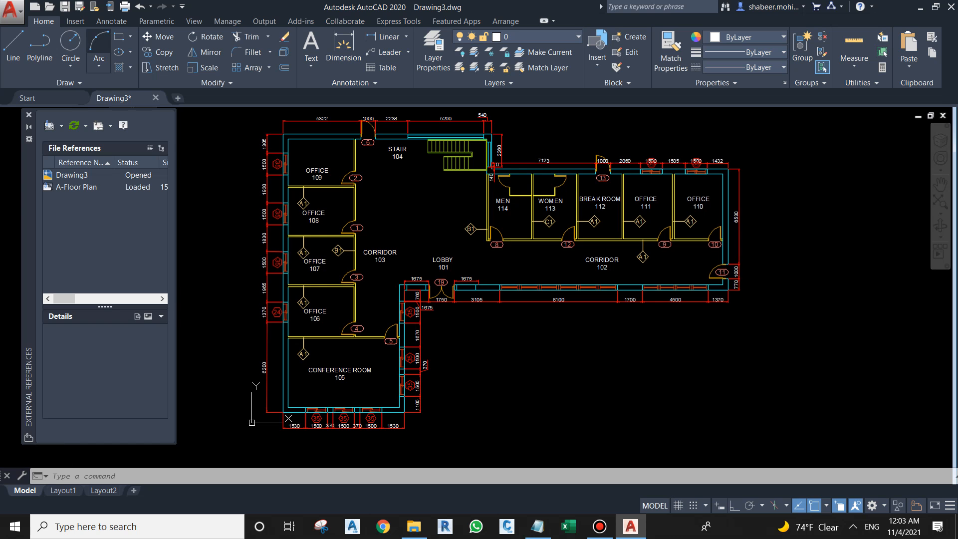
Save the drawing as A-Furniture Plan in the Desktop folder Interior Design/Autocad/00-OFFICE PROJECT/00-PLANS.
{"action": "left_click", "coordinate": [65, 6]}
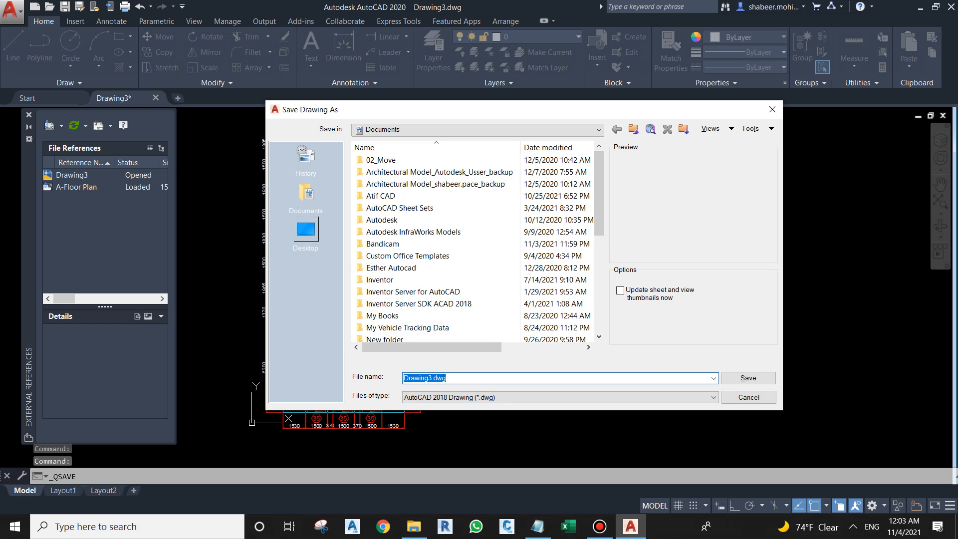
{"action": "left_click", "coordinate": [305, 233]}
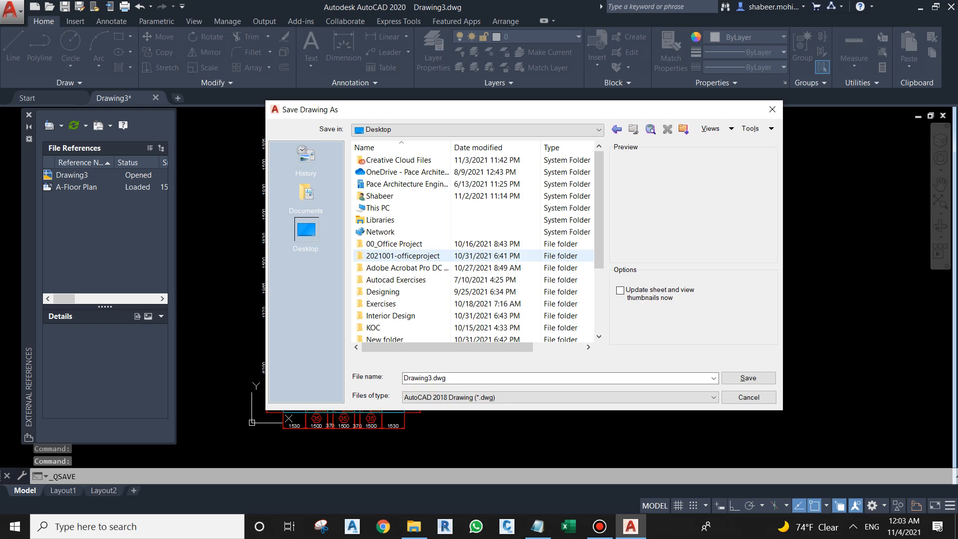
{"action": "double_click", "coordinate": [394, 316]}
{"action": "double_click", "coordinate": [380, 159]}
{"action": "double_click", "coordinate": [382, 160]}
{"action": "double_click", "coordinate": [381, 159]}
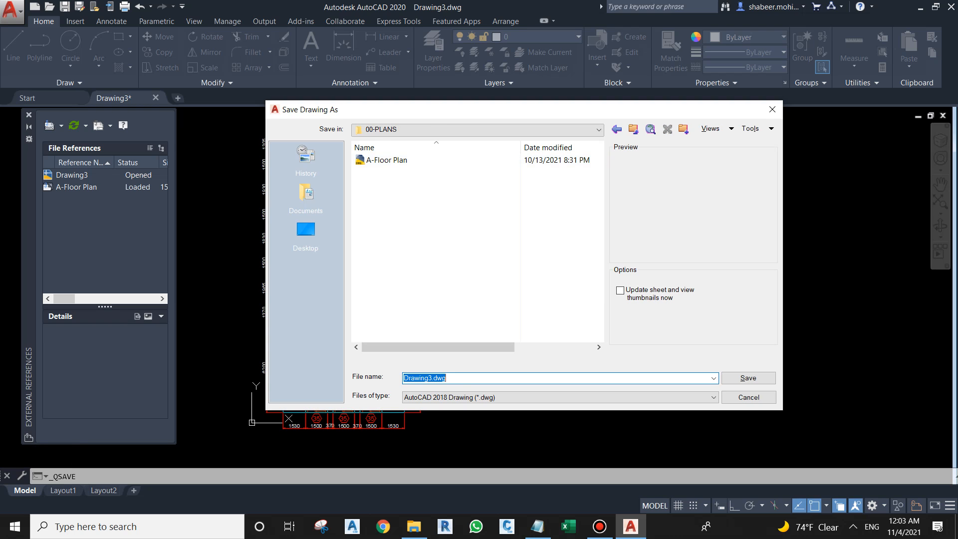
{"action": "type", "text": "A-F"}
{"action": "key", "text": "Escape"}
{"action": "left_click", "coordinate": [748, 378]}
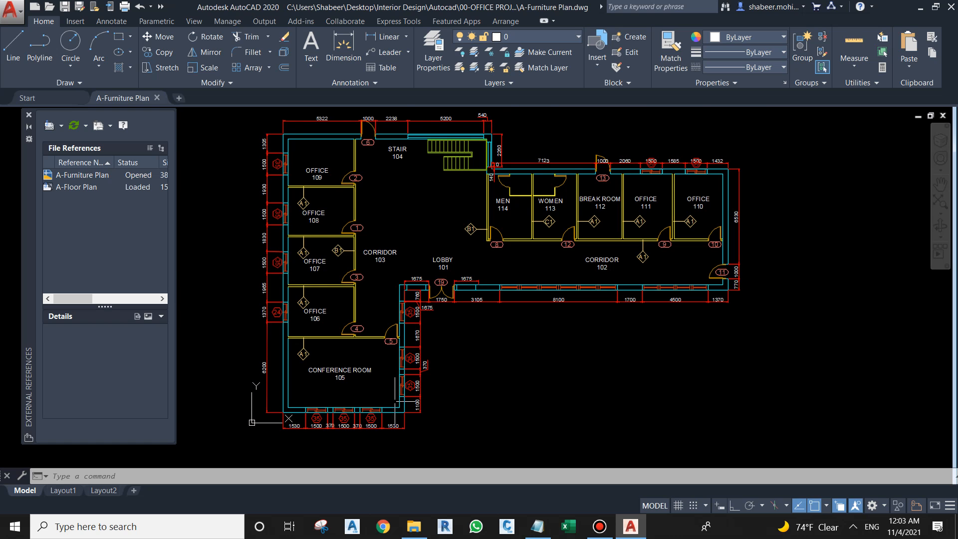
Examine the attached floor plan as one reference object, including the window tag at the 1500 dimension above Office 111.
{"action": "left_click", "coordinate": [514, 288]}
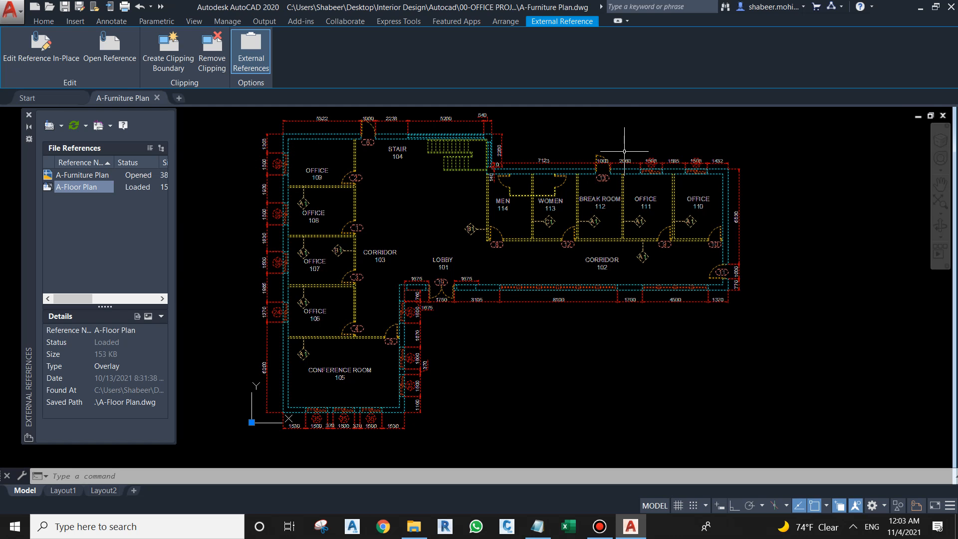
{"action": "key", "text": "Escape"}
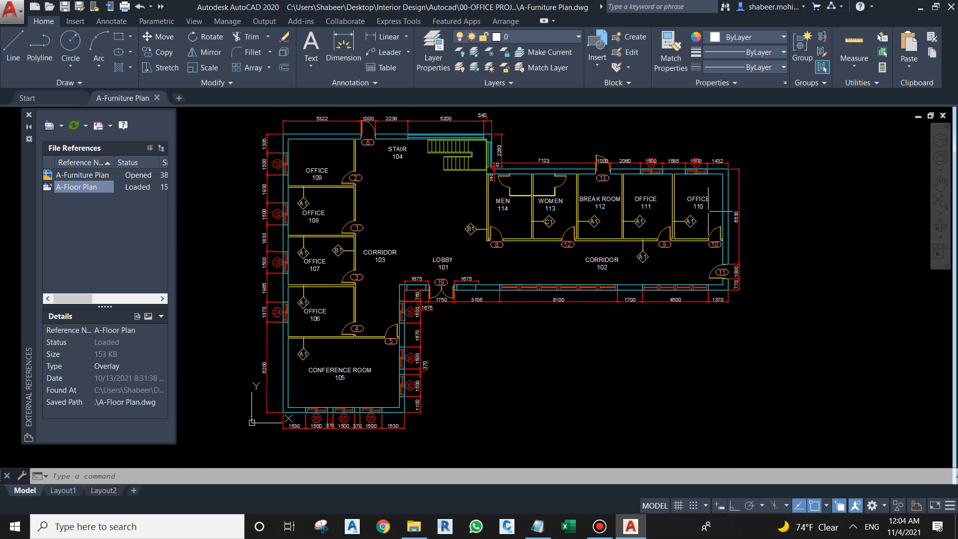
{"action": "scroll", "coordinate": [664, 155], "scroll_direction": "up", "scroll_amount": 8}
{"action": "scroll", "coordinate": [651, 161], "scroll_direction": "up", "scroll_amount": 2}
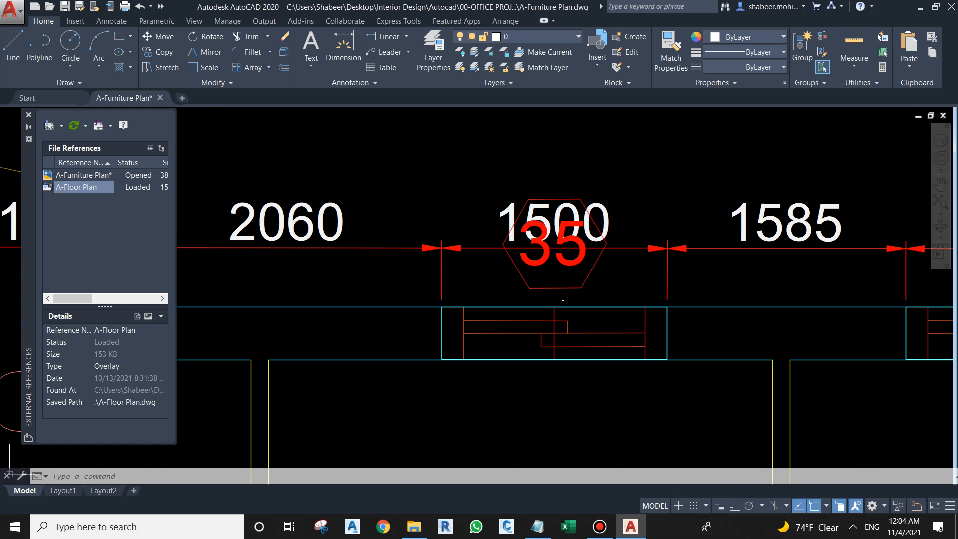
{"action": "scroll", "coordinate": [605, 209], "scroll_direction": "down", "scroll_amount": 2}
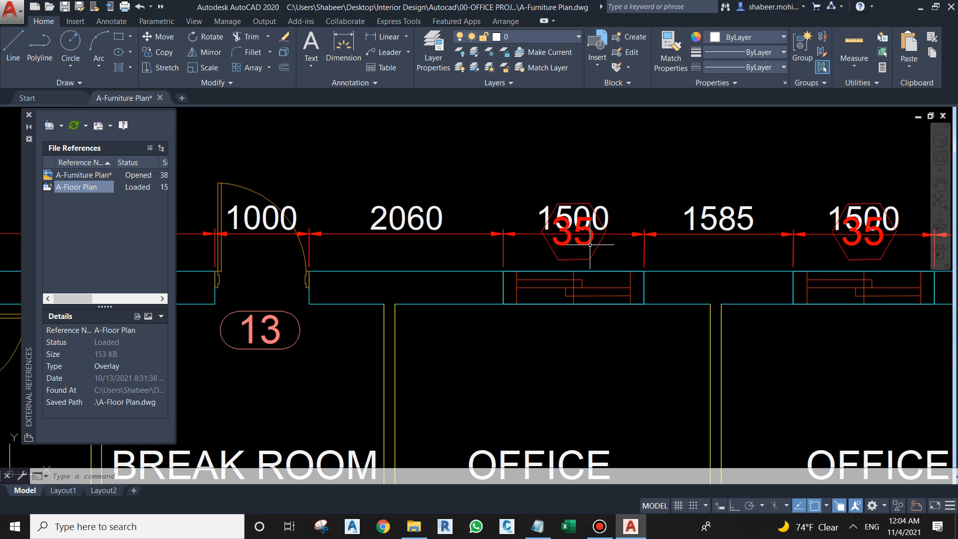
{"action": "scroll", "coordinate": [574, 230], "scroll_direction": "down", "scroll_amount": 8}
{"action": "scroll", "coordinate": [424, 260], "scroll_direction": "down", "scroll_amount": 1}
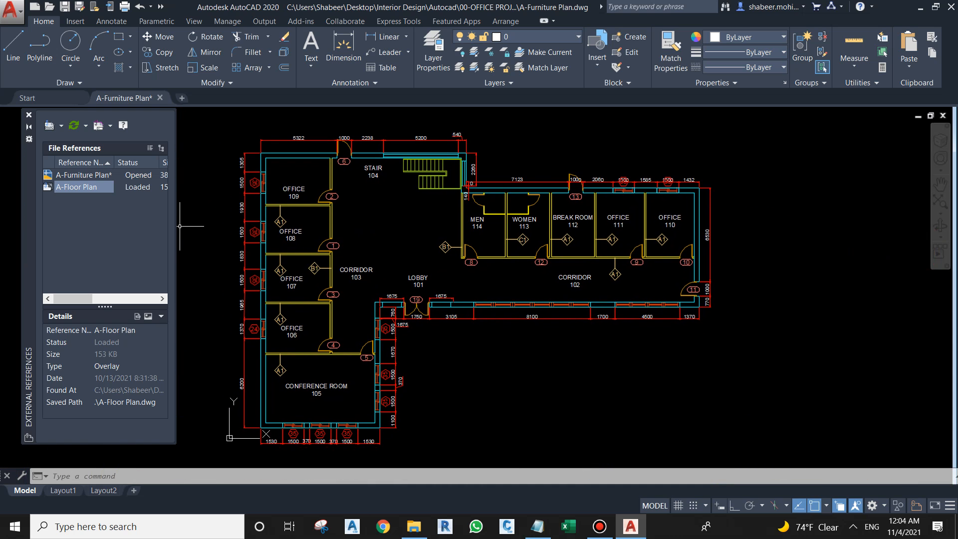
Open the source drawing of the A-Floor Plan reference for editing.
{"action": "right_click", "coordinate": [76, 187]}
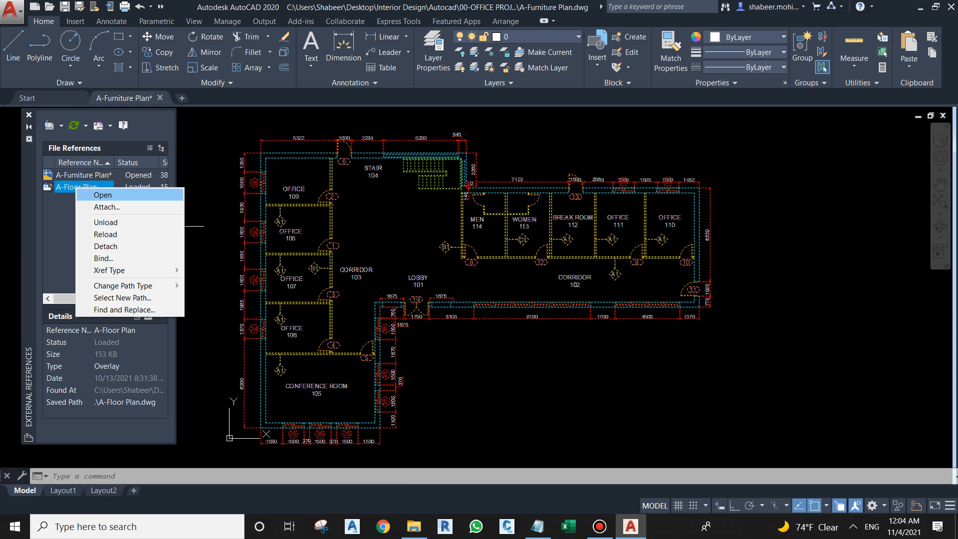
{"action": "key", "text": "Escape"}
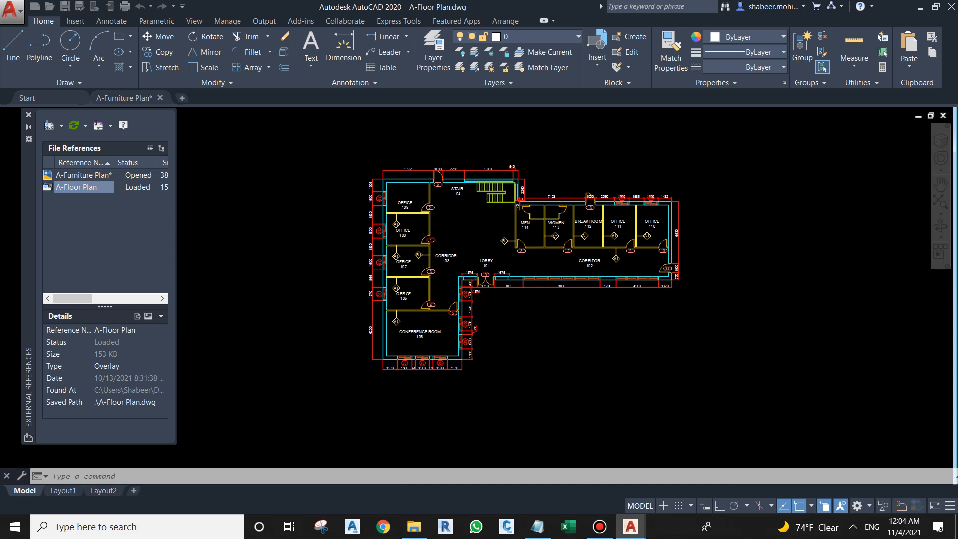
Move the window tag 35 above Office 111 straight up, clear of the 1500 dimension text.
{"action": "scroll", "coordinate": [612, 205], "scroll_direction": "up", "scroll_amount": 10}
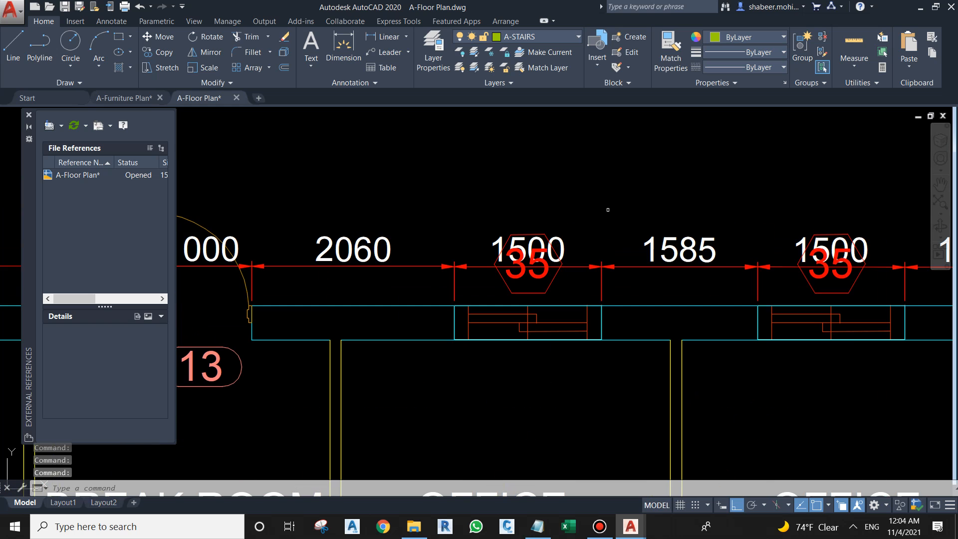
{"action": "left_click", "coordinate": [158, 37]}
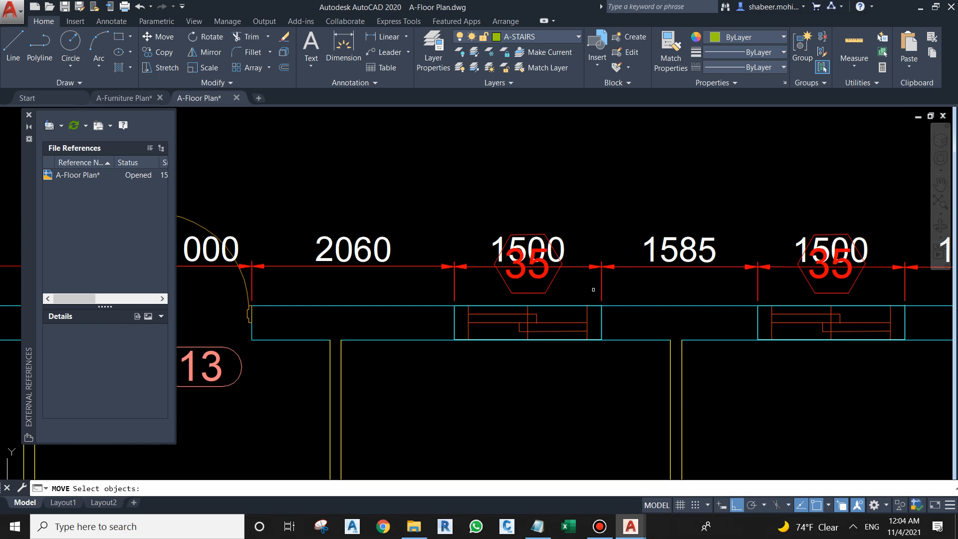
{"action": "scroll", "coordinate": [587, 282], "scroll_direction": "up", "scroll_amount": 2}
{"action": "left_click", "coordinate": [410, 172]}
{"action": "left_click", "coordinate": [563, 303]}
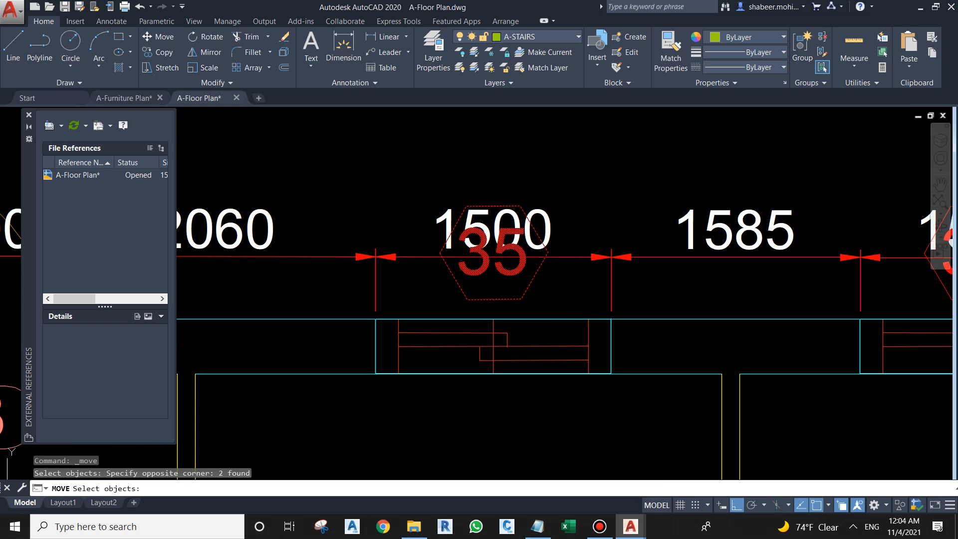
{"action": "key", "text": "Return"}
{"action": "left_click", "coordinate": [589, 235]}
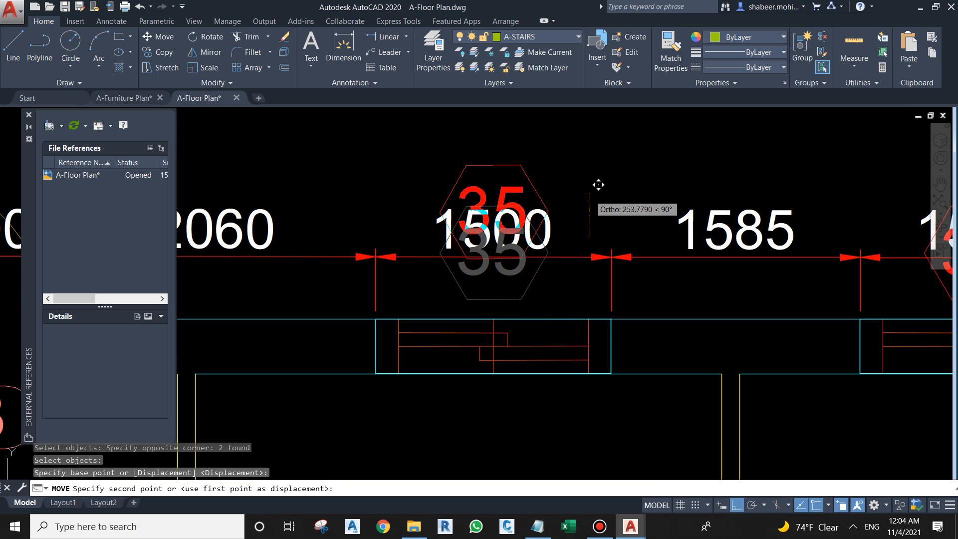
{"action": "left_click", "coordinate": [610, 129]}
Erase the stray 0 dimension at the wall corner beside the stair, between the 2260 and 140 dimensions.
{"action": "scroll", "coordinate": [474, 284], "scroll_direction": "down", "scroll_amount": 4}
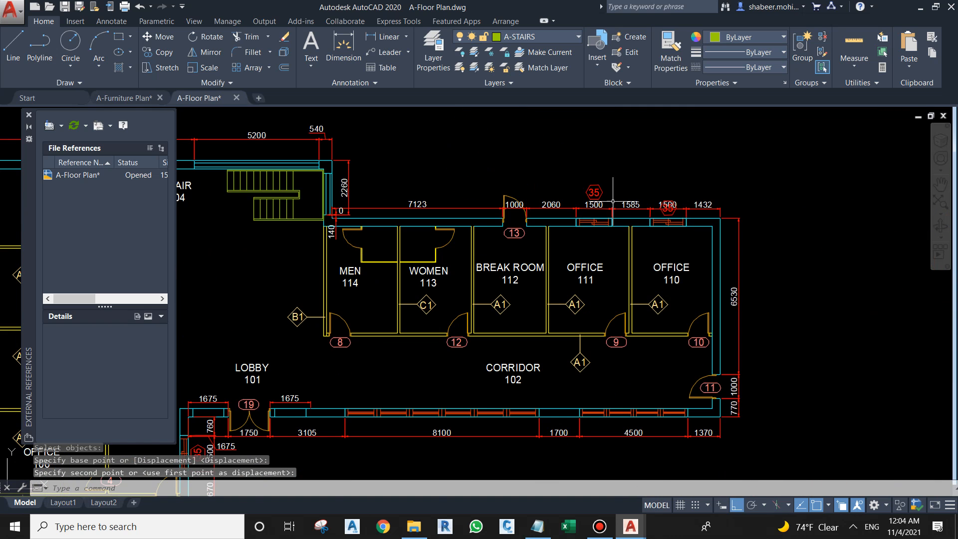
{"action": "middle_click_drag", "start_coordinate": [474, 284], "coordinate": [607, 229]}
{"action": "scroll", "coordinate": [589, 229], "scroll_direction": "down", "scroll_amount": 2}
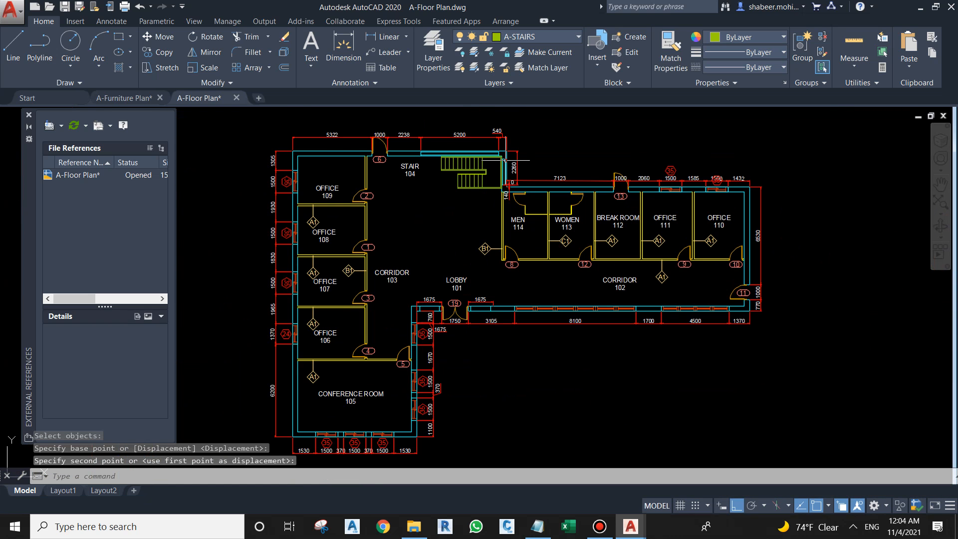
{"action": "scroll", "coordinate": [513, 177], "scroll_direction": "up", "scroll_amount": 9}
{"action": "type", "text": "e"}
{"action": "key", "text": "Return"}
{"action": "left_click", "coordinate": [513, 241]}
{"action": "key", "text": "Return"}
{"action": "scroll", "coordinate": [561, 191], "scroll_direction": "down", "scroll_amount": 4}
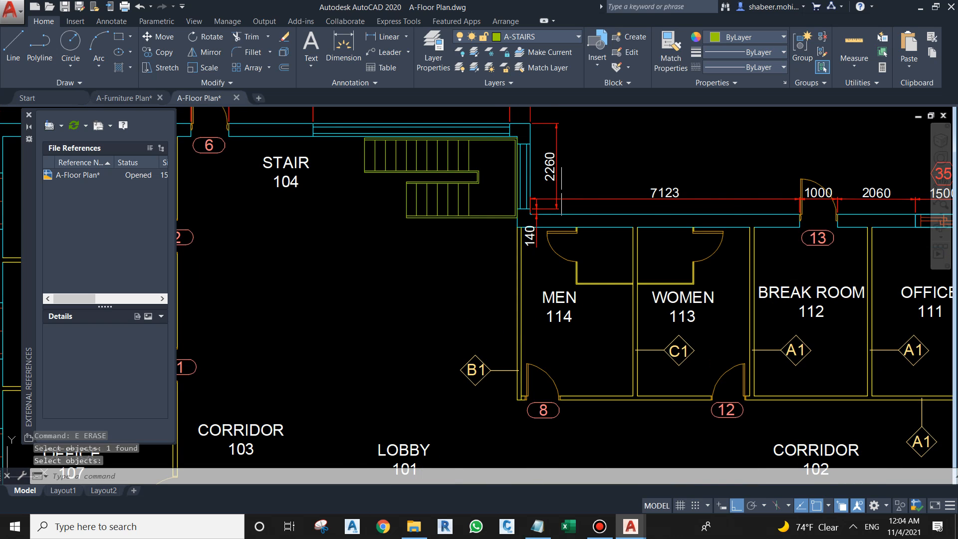
Close the A-Floor Plan drawing and save its changes.
{"action": "scroll", "coordinate": [562, 191], "scroll_direction": "down", "scroll_amount": 3}
{"action": "middle_click_drag", "start_coordinate": [490, 287], "coordinate": [440, 261]}
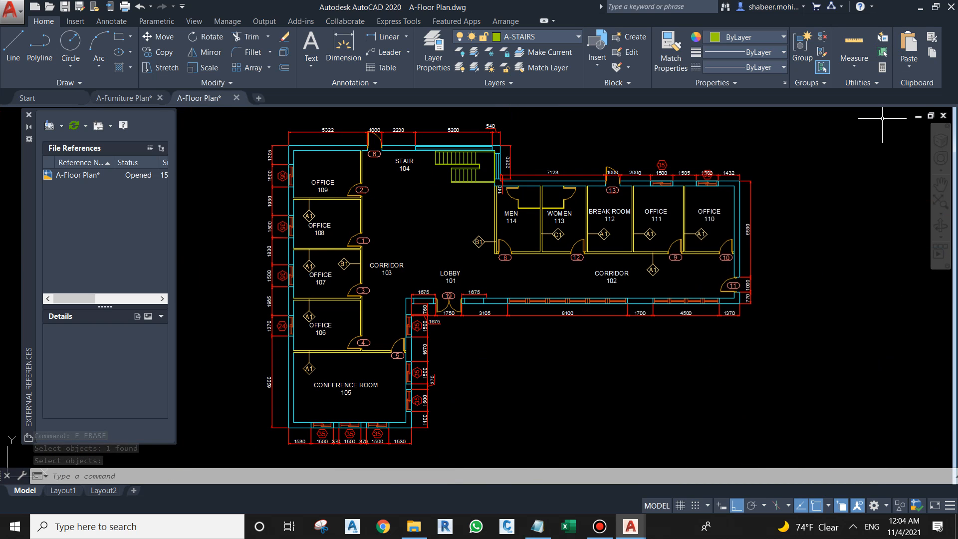
{"action": "key", "text": "ctrl+F4"}
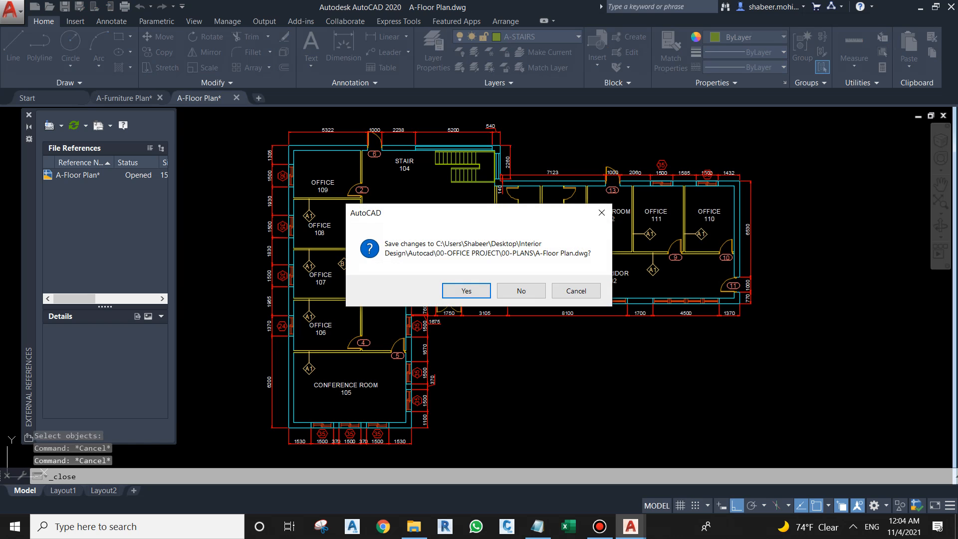
{"action": "left_click", "coordinate": [466, 290]}
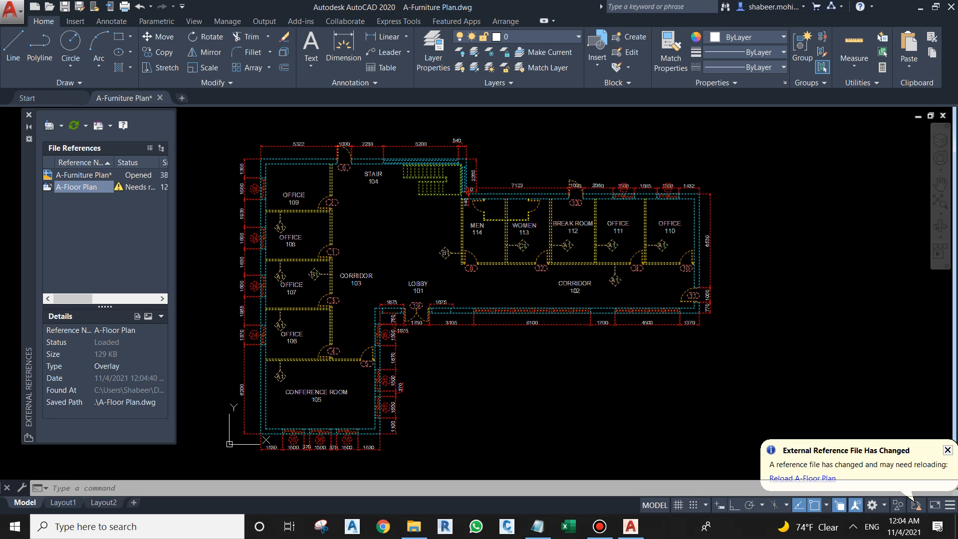
Reload the changed A-Floor Plan reference in the furniture plan and check the window tag above Office 111.
{"action": "left_click", "coordinate": [803, 478]}
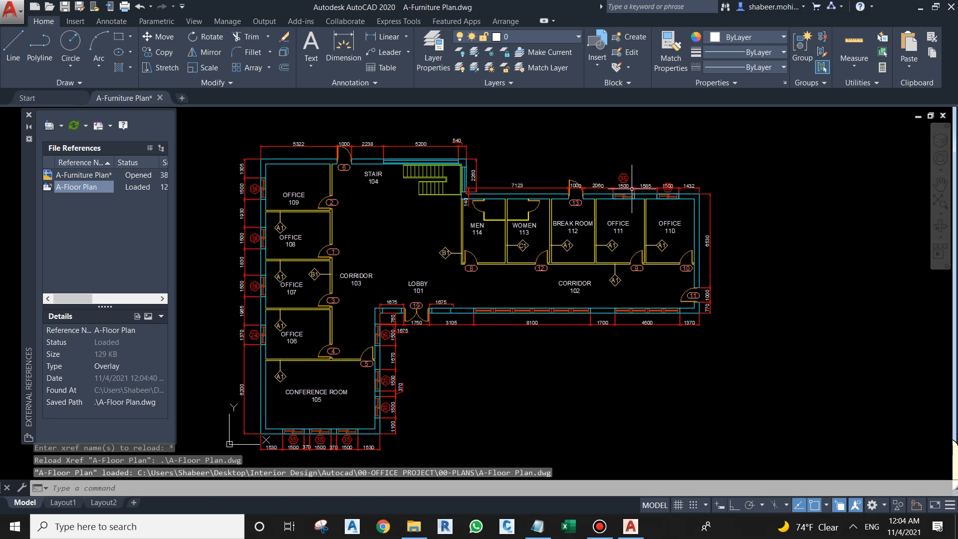
{"action": "scroll", "coordinate": [634, 172], "scroll_direction": "up", "scroll_amount": 8}
{"action": "scroll", "coordinate": [595, 215], "scroll_direction": "down", "scroll_amount": 7}
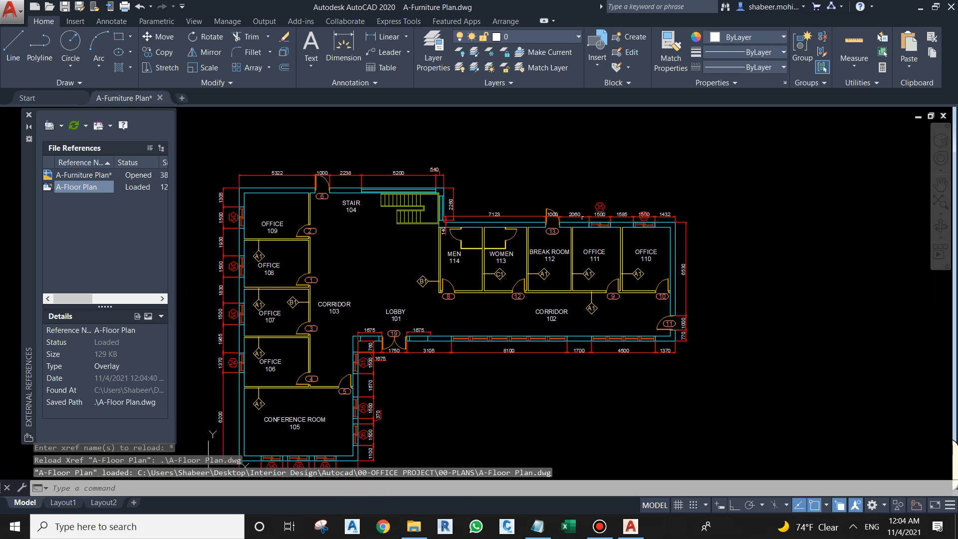
{"action": "middle_click_drag", "start_coordinate": [424, 354], "coordinate": [478, 331]}
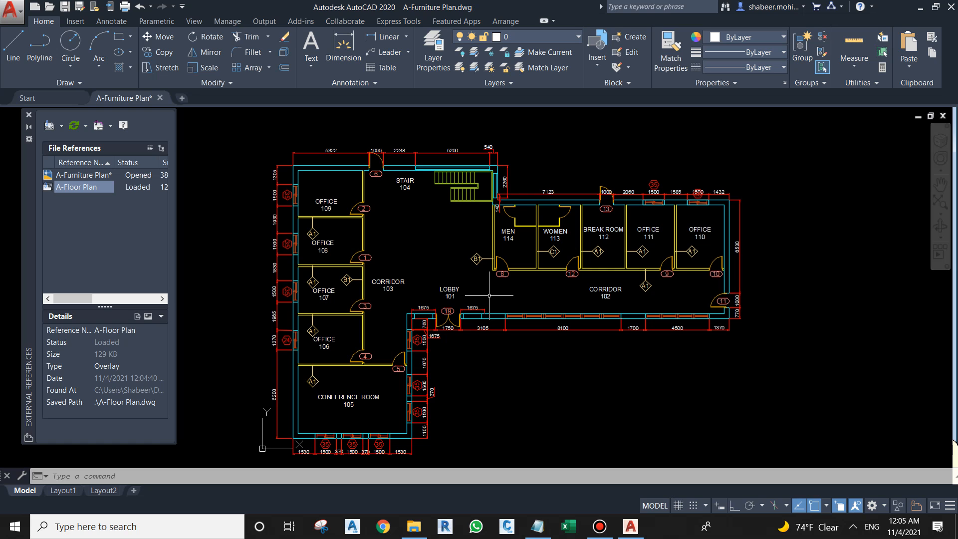
Close the A-Furniture Plan drawing and save its changes.
{"action": "left_click", "coordinate": [943, 116]}
{"action": "left_click", "coordinate": [454, 294]}
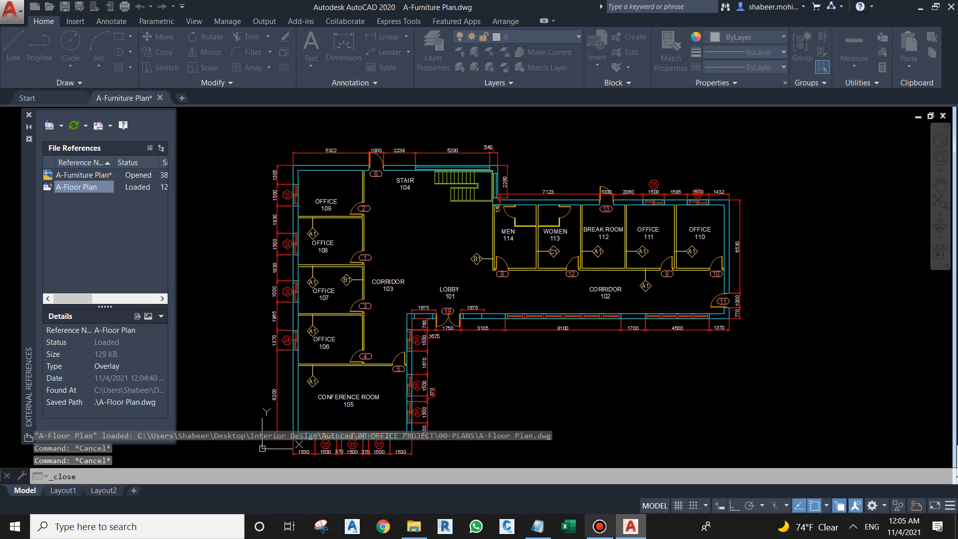